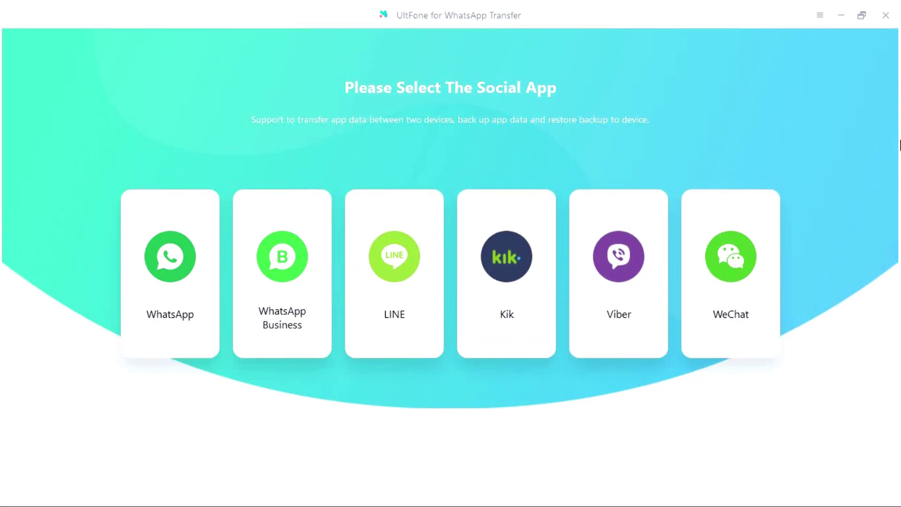
Step: Restore the maximized UltFone window to a smaller size so the browser behind it is visible
left_click(862, 15)
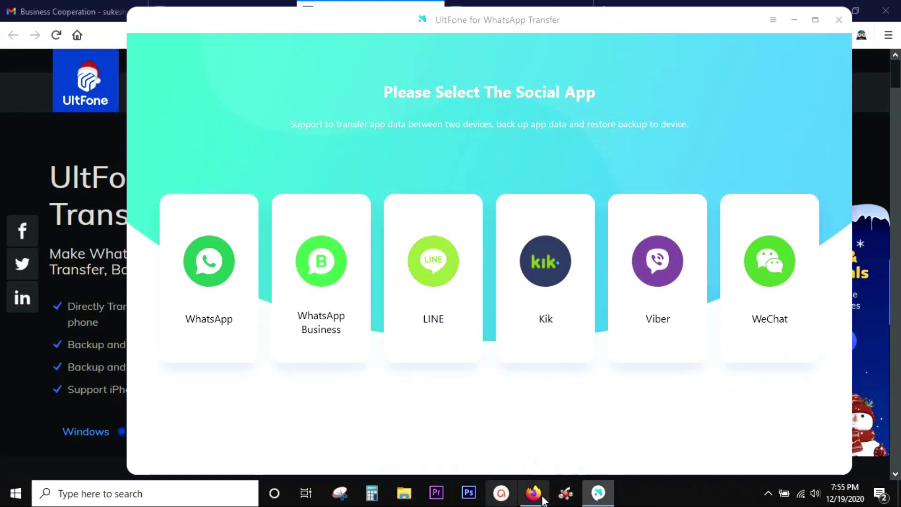
Step: Switch to Firefox, which shows the UltFone WhatsApp Transfer product page
left_click(544, 500)
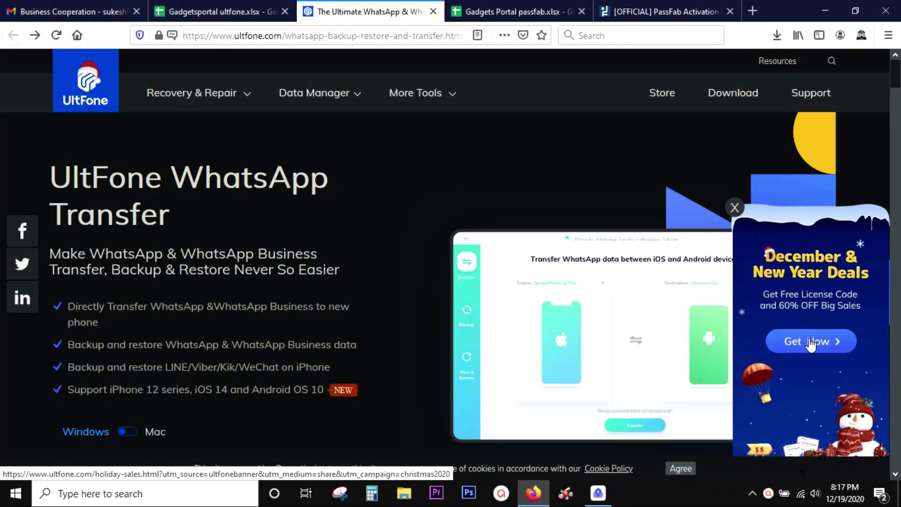
Step: Open the December & New Year Deals page and scroll through its Giveaway, Flash Sales and 60% OFF sections
left_click(811, 342)
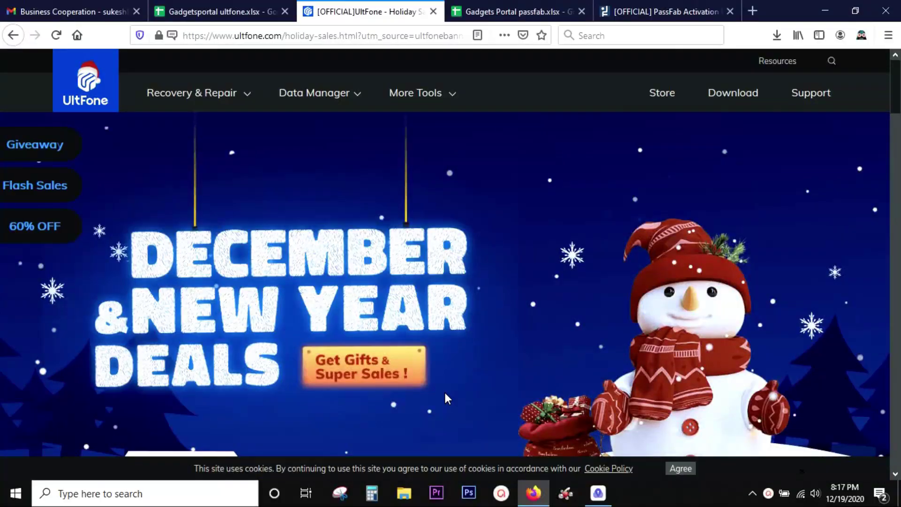
scroll(445, 394, "down", 5)
scroll(445, 393, "down", 6)
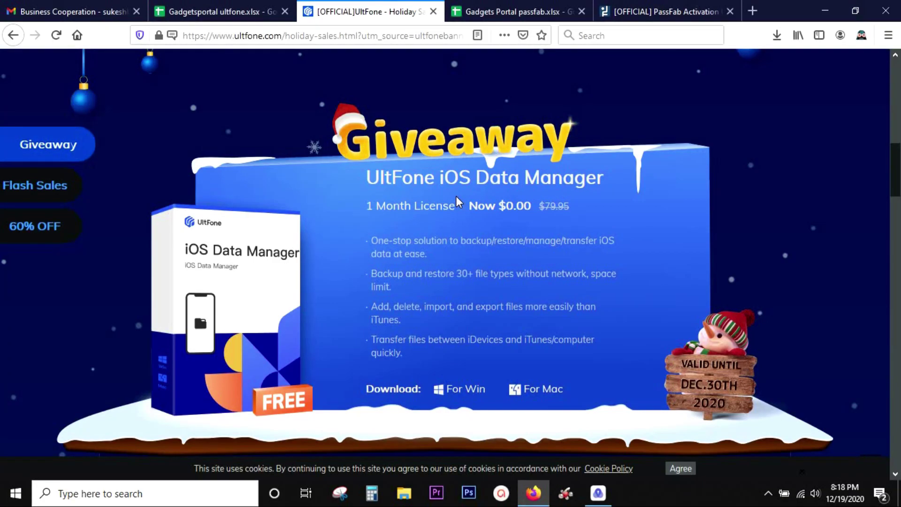
scroll(455, 196, "down", 5)
scroll(455, 196, "down", 5)
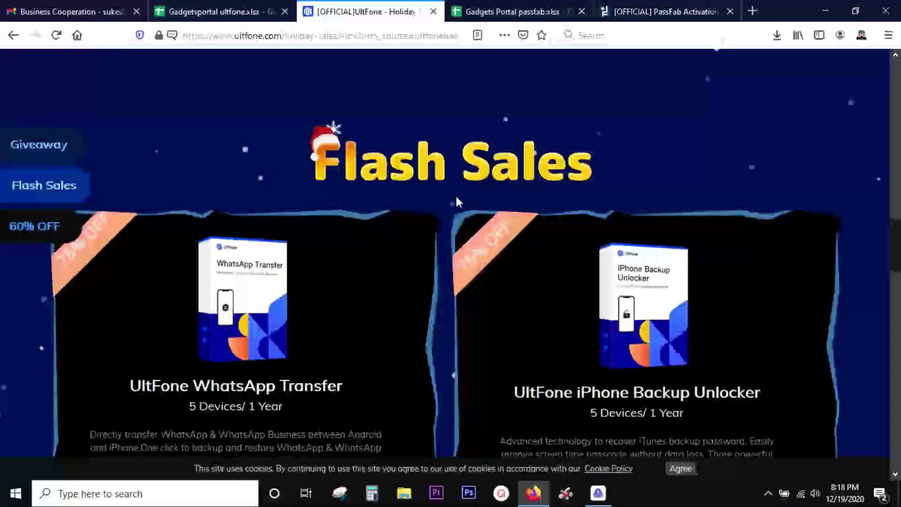
scroll(456, 193, "down", 3)
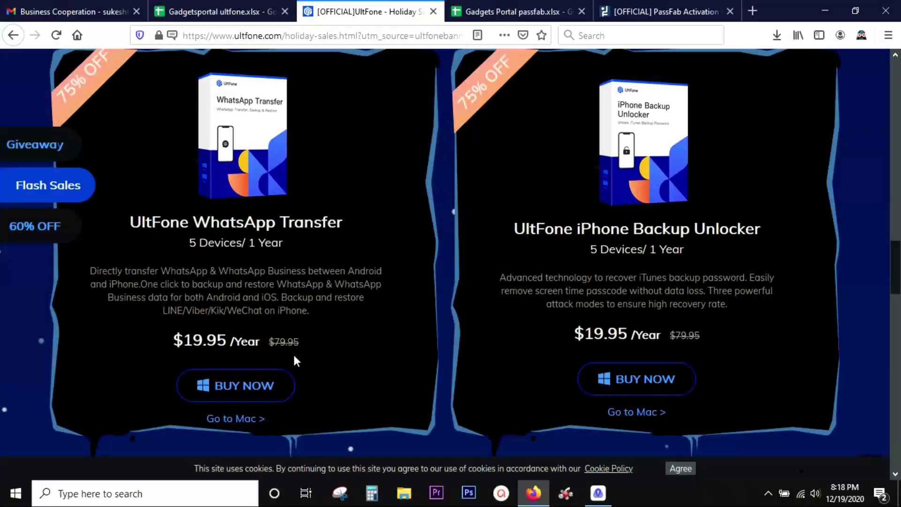
scroll(726, 232, "down", 10)
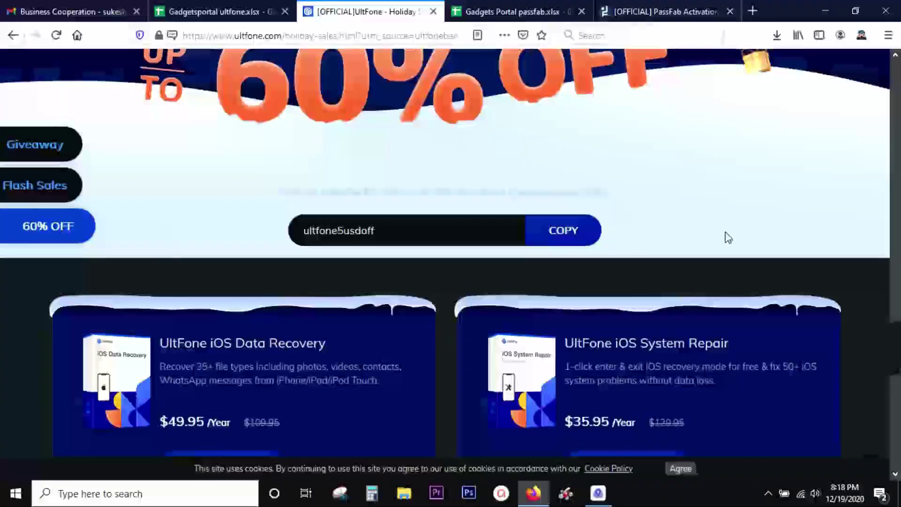
scroll(728, 238, "down", 5)
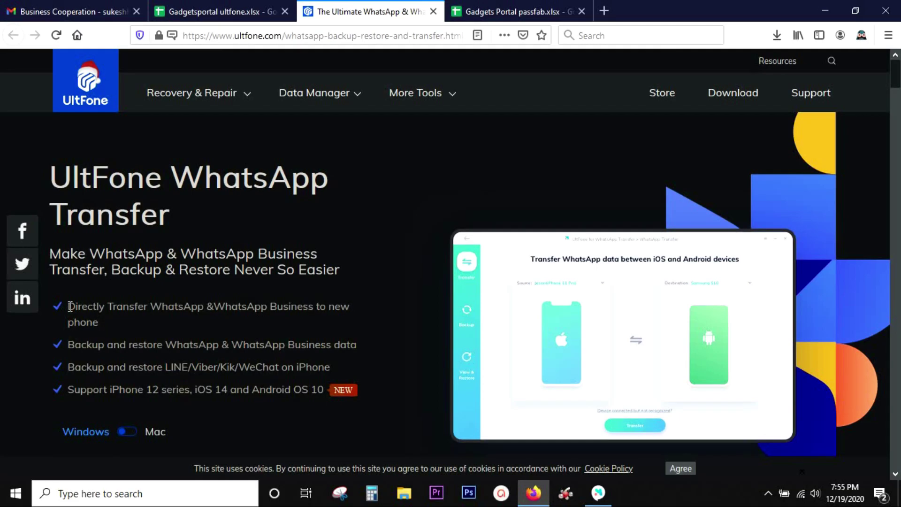
Step: Highlight the direct transfer, backup and restore, and iPhone/iOS/Android support feature bullets
left_click_drag(69, 307, 103, 322)
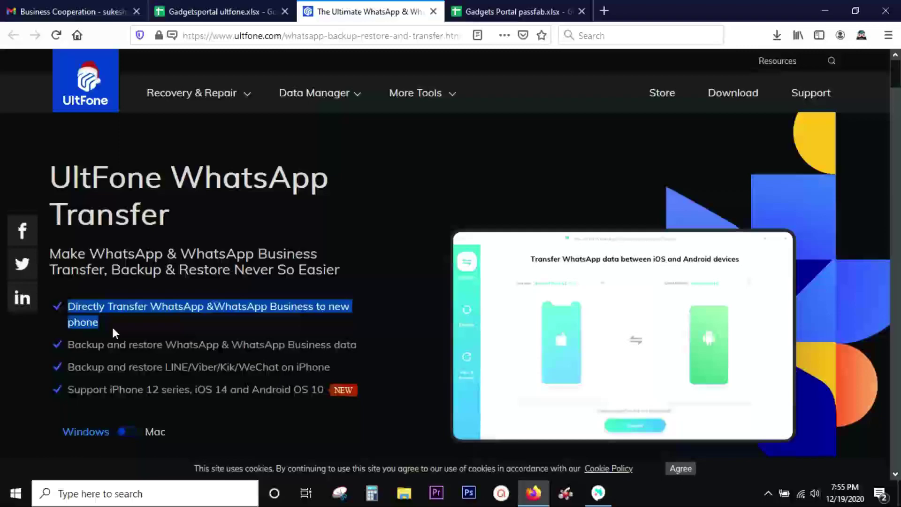
left_click(113, 329)
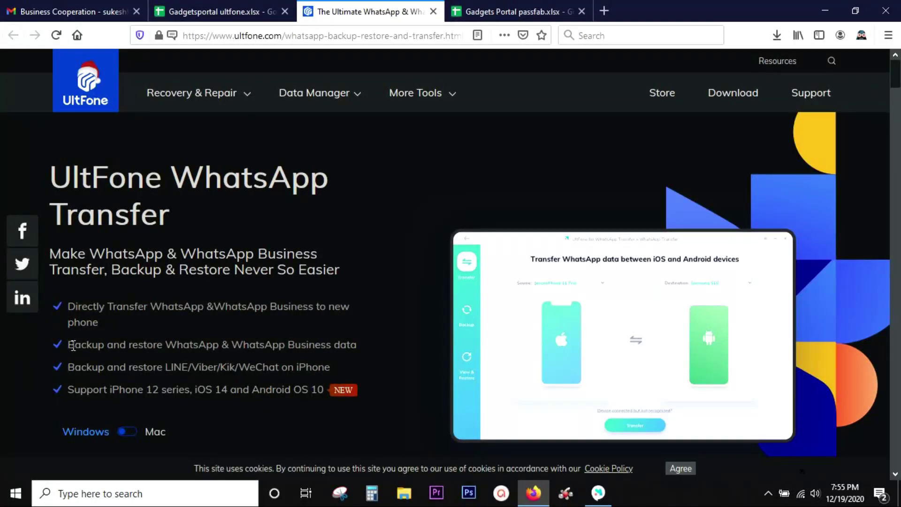
left_click_drag(72, 345, 162, 350)
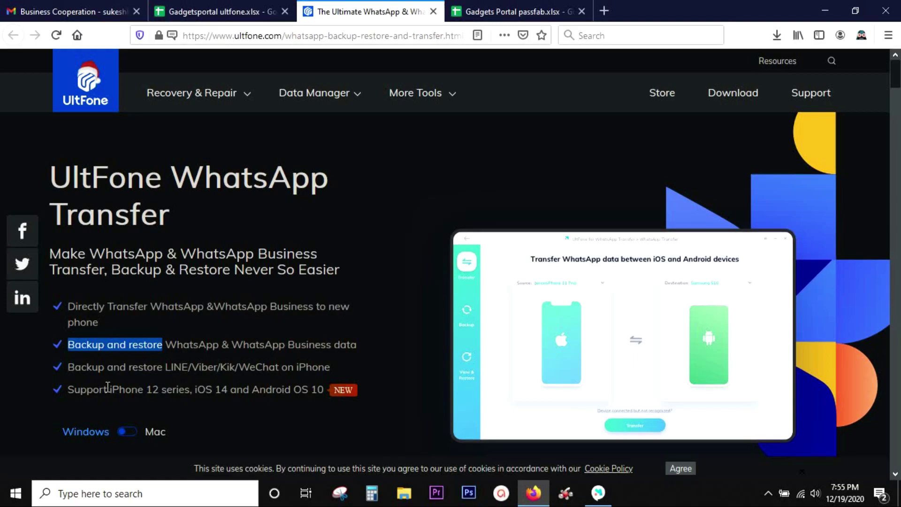
left_click_drag(108, 389, 327, 404)
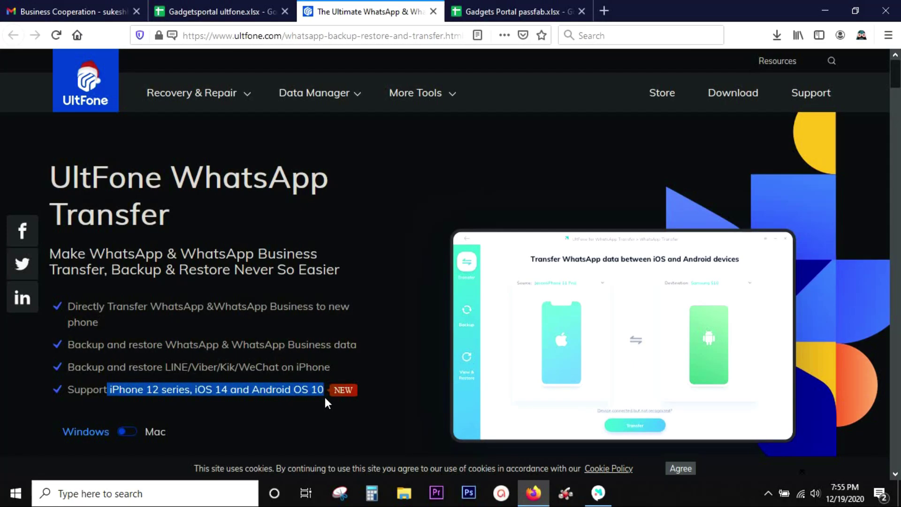
left_click(326, 398)
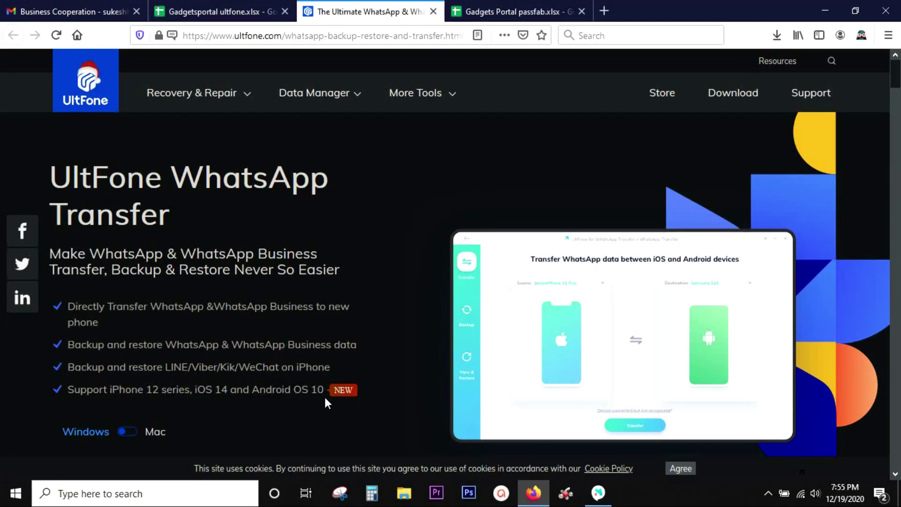
scroll(325, 397, "down", 3)
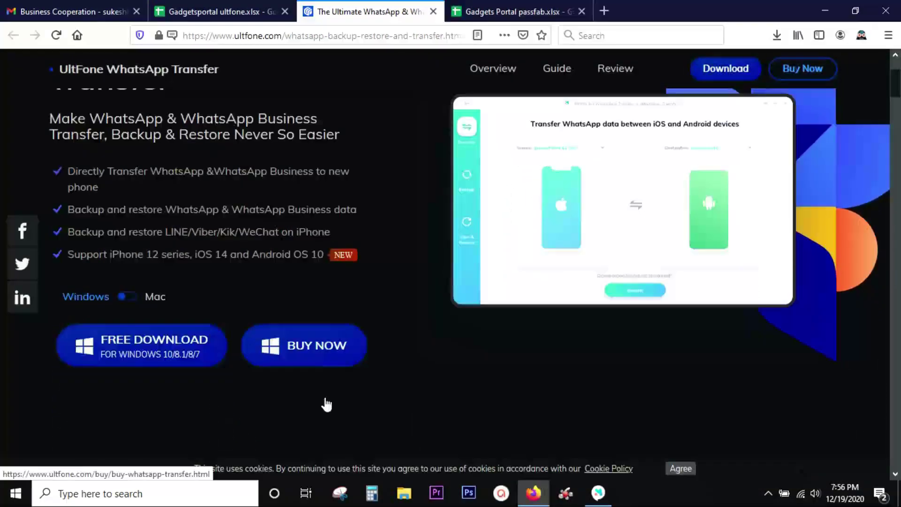
left_click(130, 271)
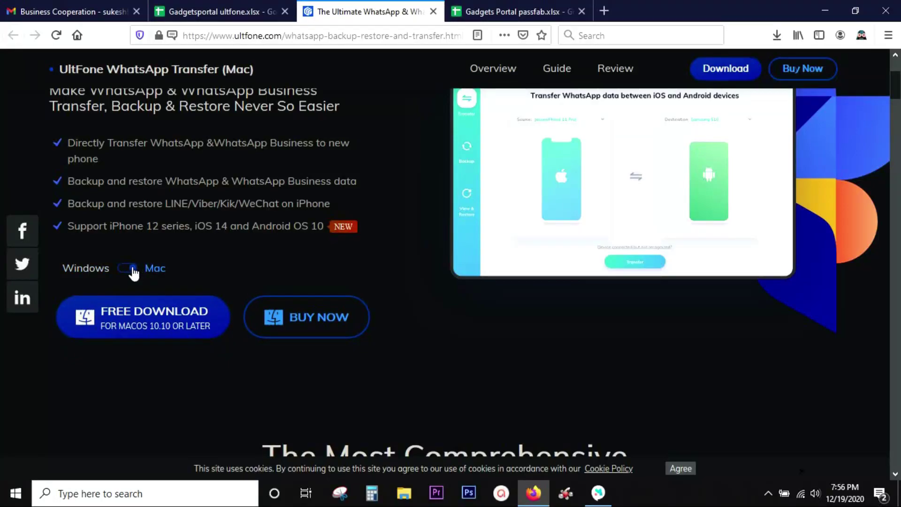
left_click(128, 273)
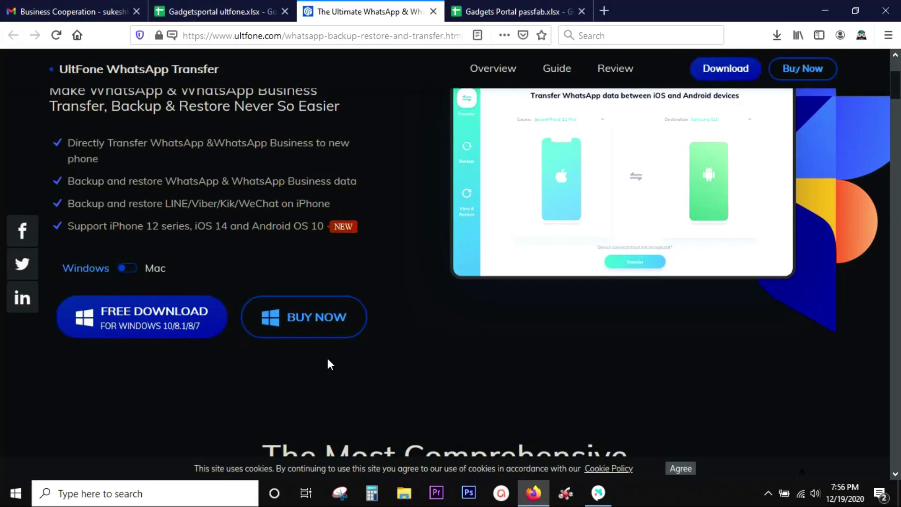
scroll(327, 356, "down", 2)
scroll(327, 358, "down", 2)
scroll(328, 359, "down", 1)
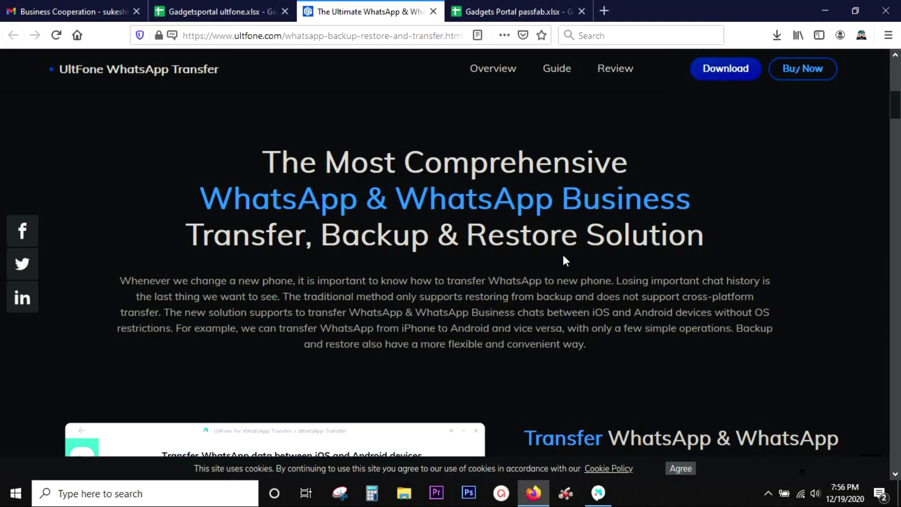
Step: Highlight the intro paragraph and the sentence about the traditional method's limits
scroll(565, 261, "down", 1)
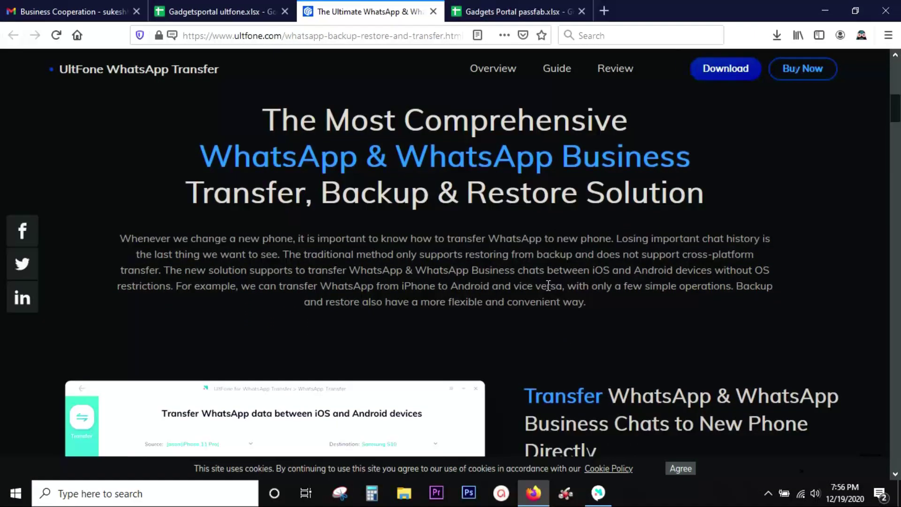
left_click_drag(561, 236, 617, 254)
left_click(744, 256)
left_click_drag(304, 255, 754, 261)
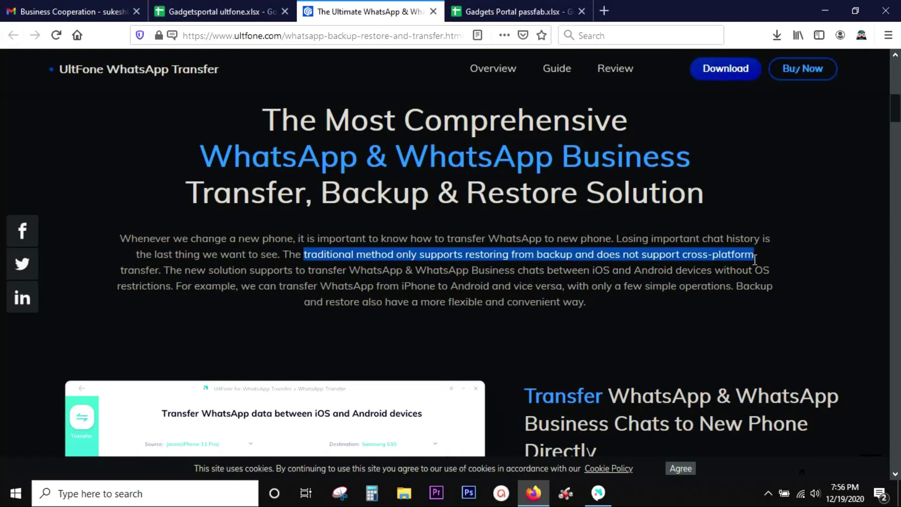
left_click(587, 315)
Step: Scroll down to the backup section and highlight the line about 100% free iPhone WhatsApp backup
scroll(588, 315, "down", 5)
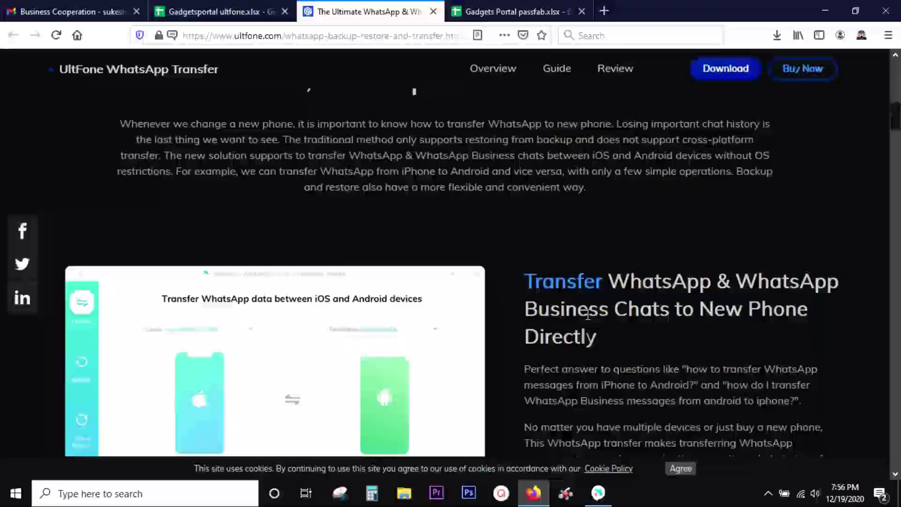
scroll(703, 308, "down", 3)
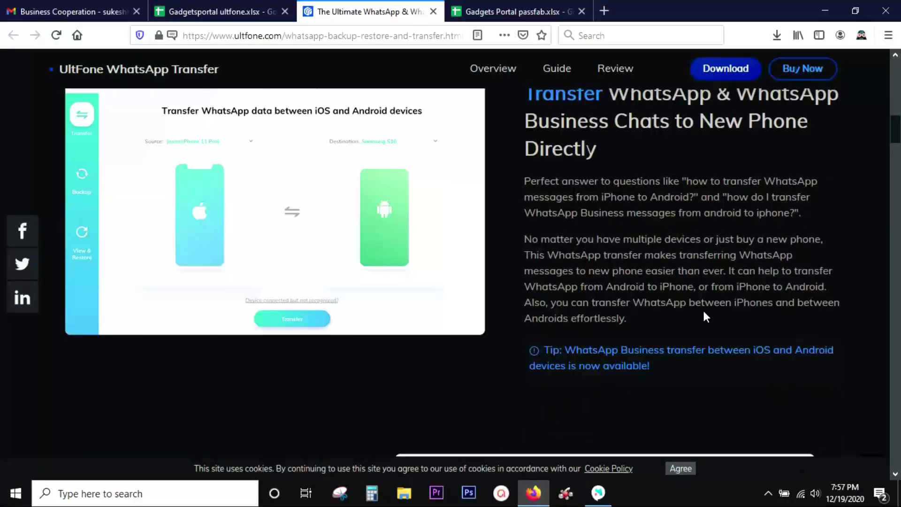
scroll(703, 309, "down", 5)
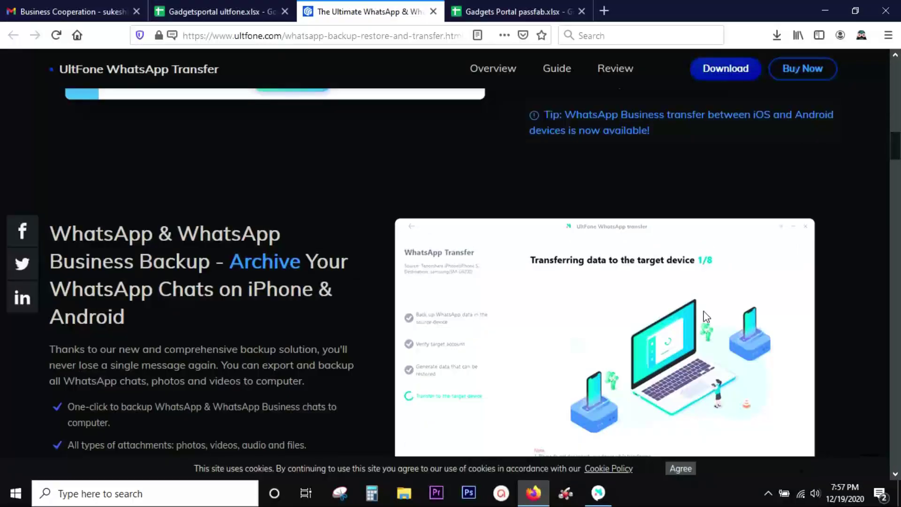
scroll(704, 311, "down", 2)
scroll(206, 312, "down", 3)
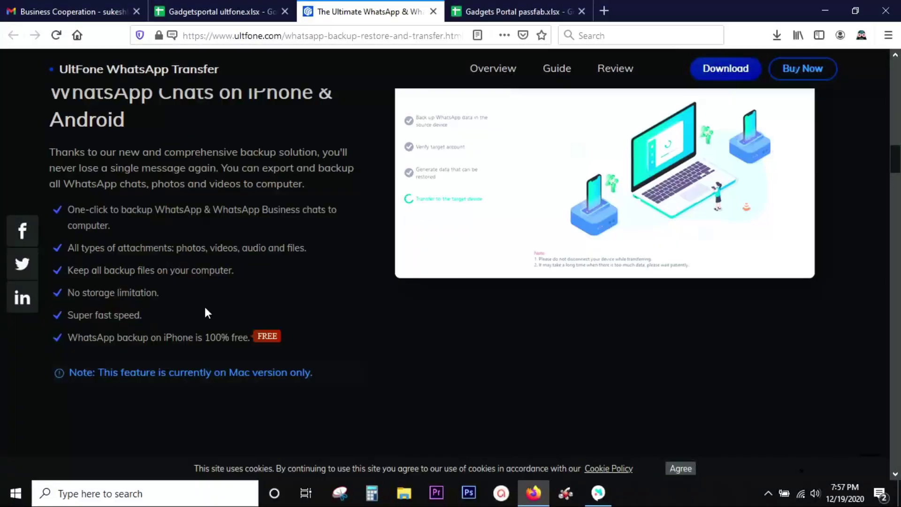
scroll(205, 312, "down", 2)
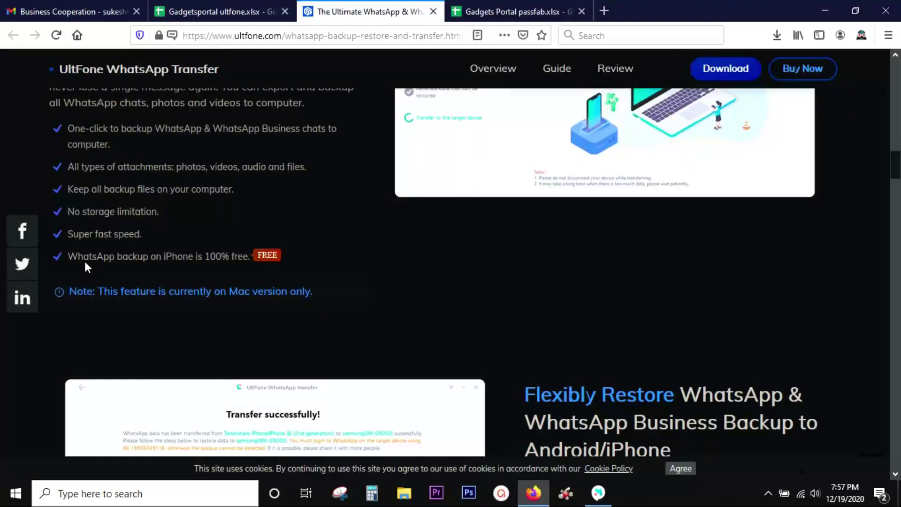
left_click_drag(69, 256, 247, 250)
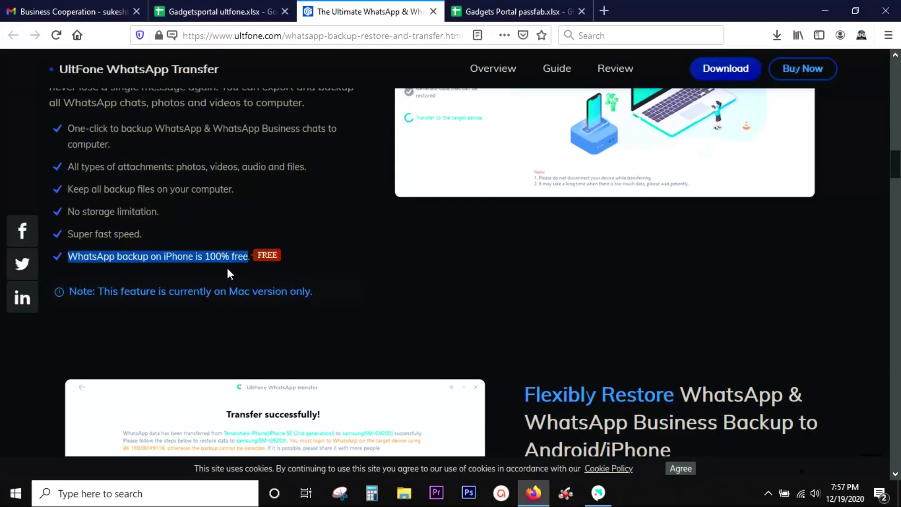
left_click(420, 329)
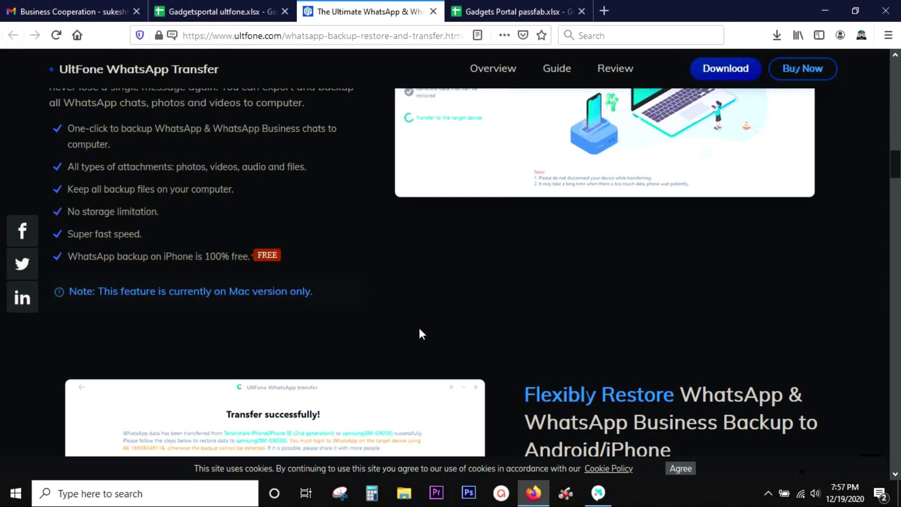
Step: Scroll to Flexibly Restore and highlight the line about keeping message status
scroll(419, 328, "down", 5)
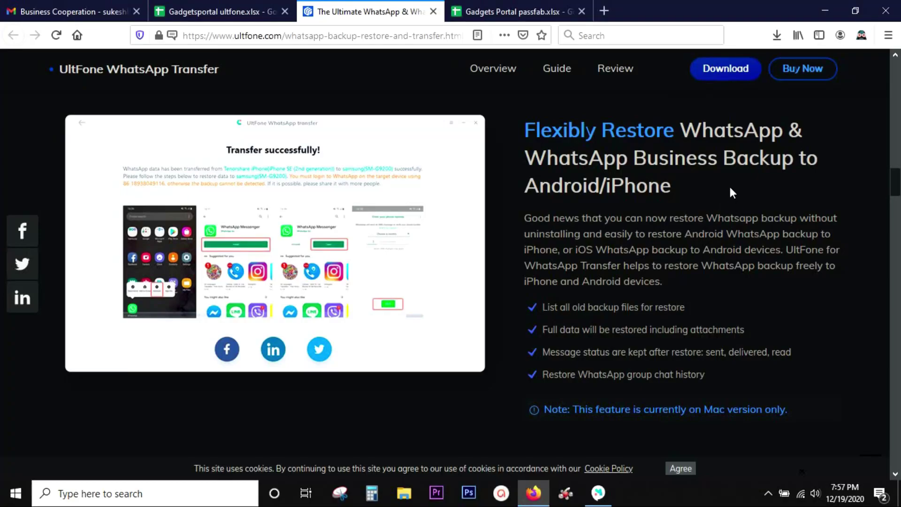
scroll(736, 176, "down", 1)
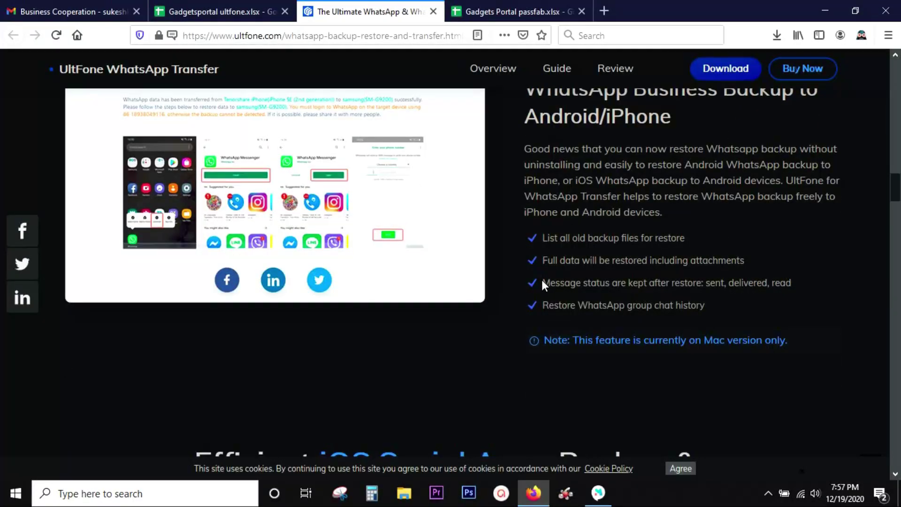
left_click_drag(543, 282, 791, 278)
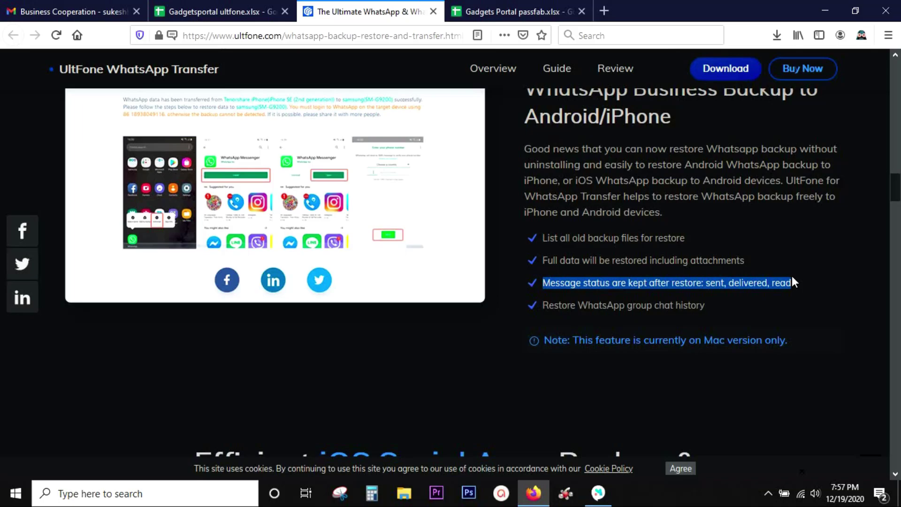
left_click(792, 278)
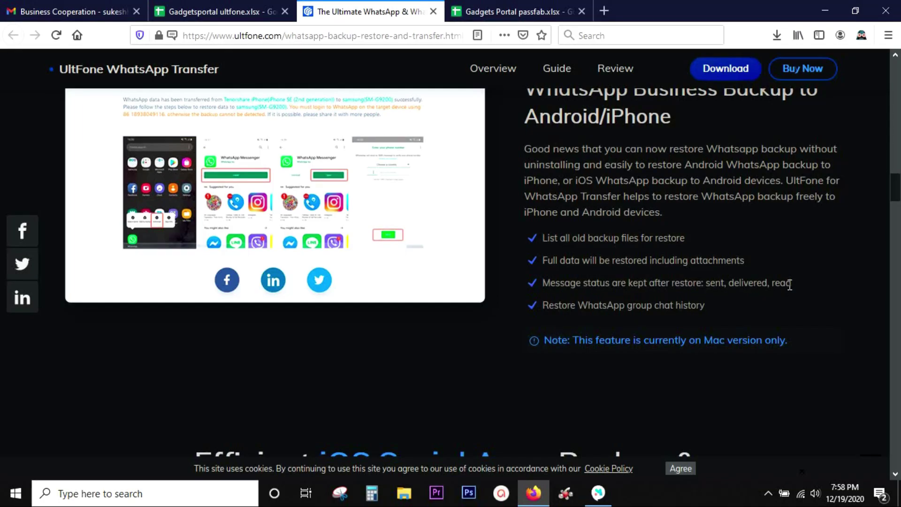
Step: Scroll further down to the Tech Specs: Board Compatibility table
scroll(785, 285, "down", 10)
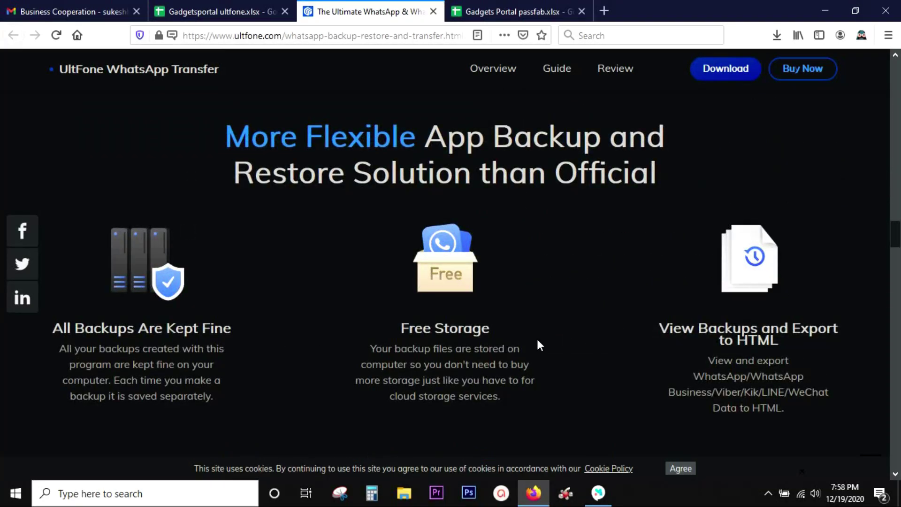
scroll(704, 346, "down", 3)
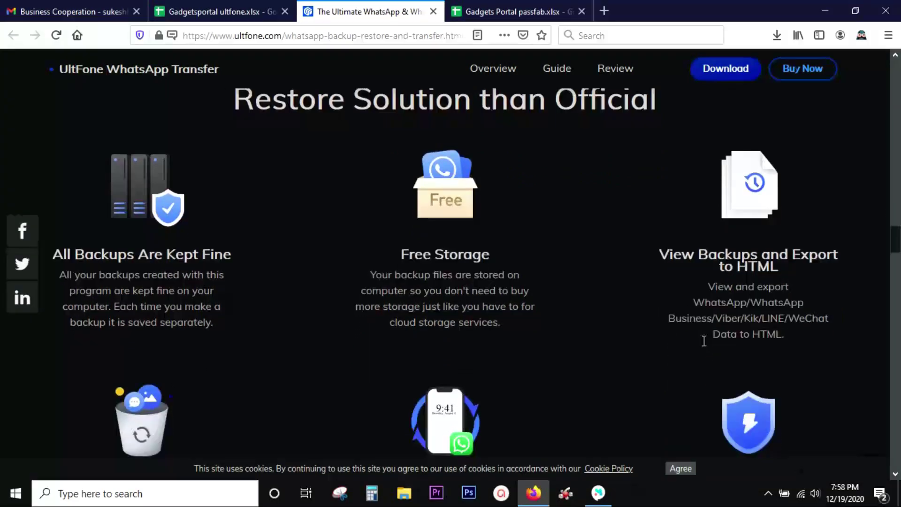
scroll(828, 357, "down", 5)
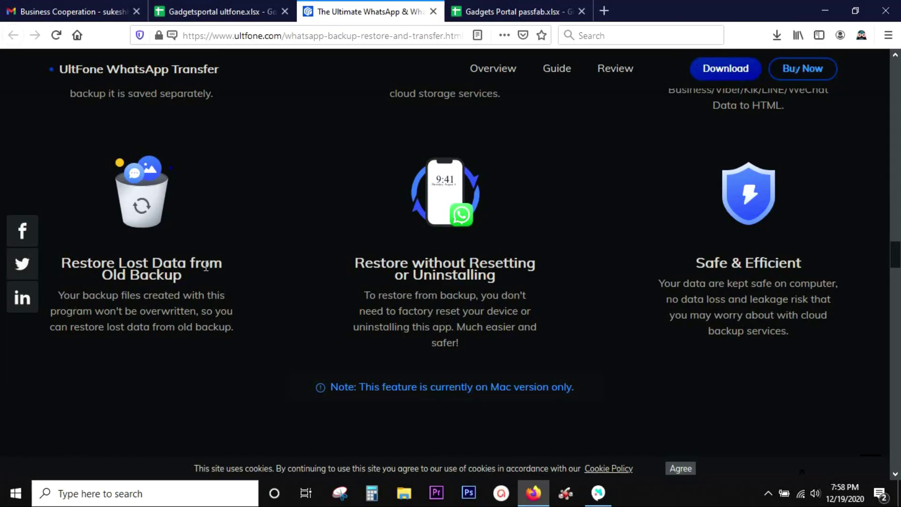
scroll(154, 282, "down", 5)
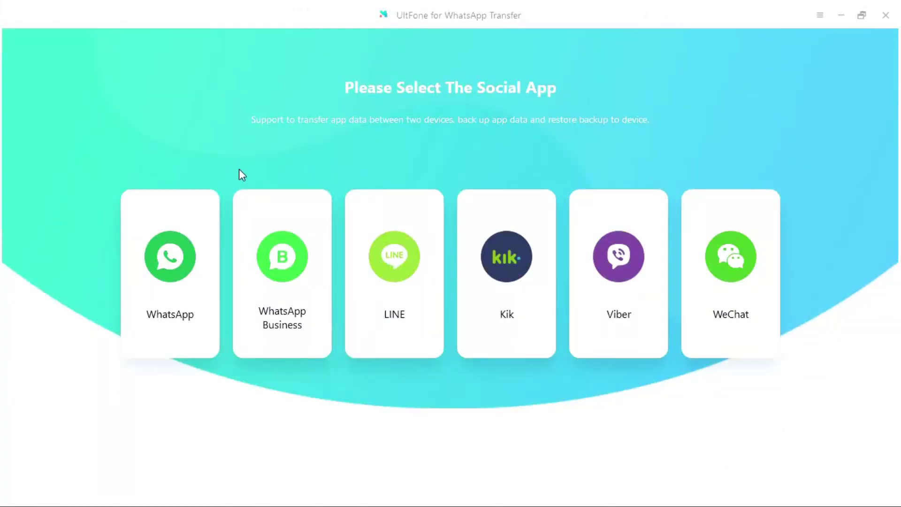
Step: Choose WhatsApp, set OnePlus as source and iPhone XS Max as destination, and start Transfer
left_click(164, 243)
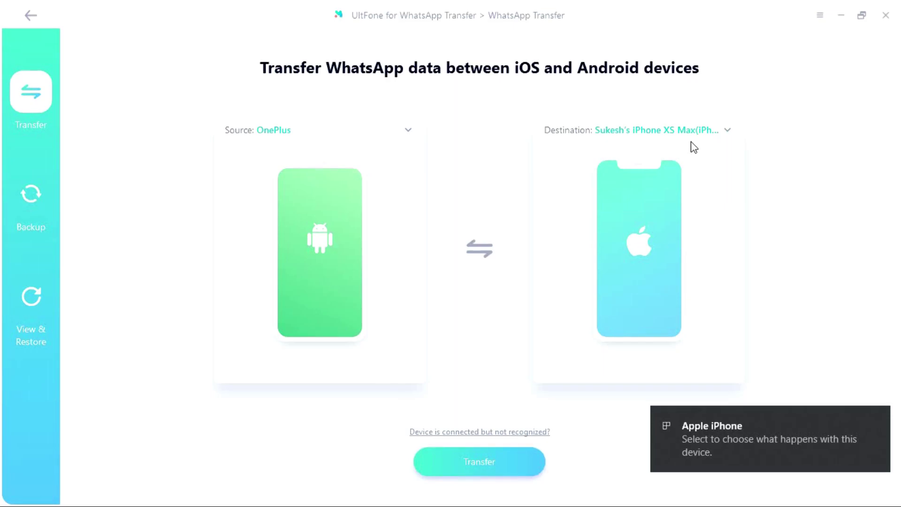
left_click(480, 250)
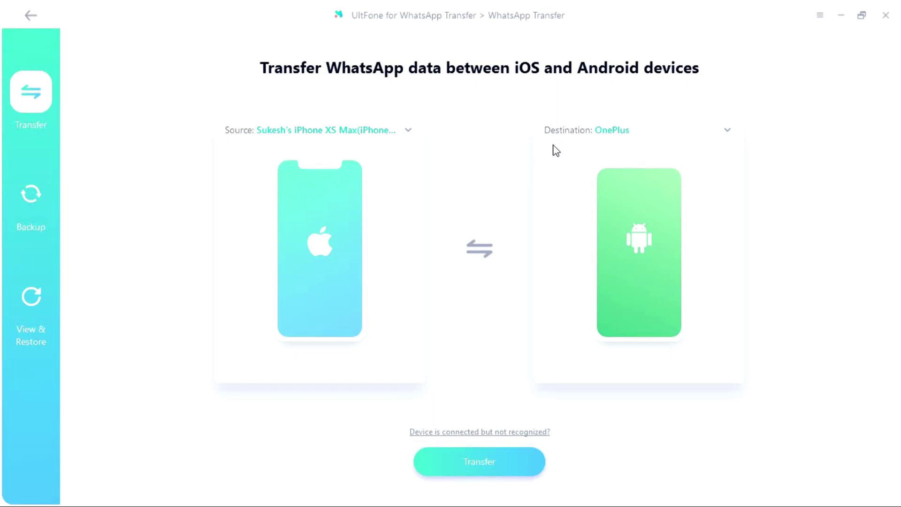
left_click(409, 131)
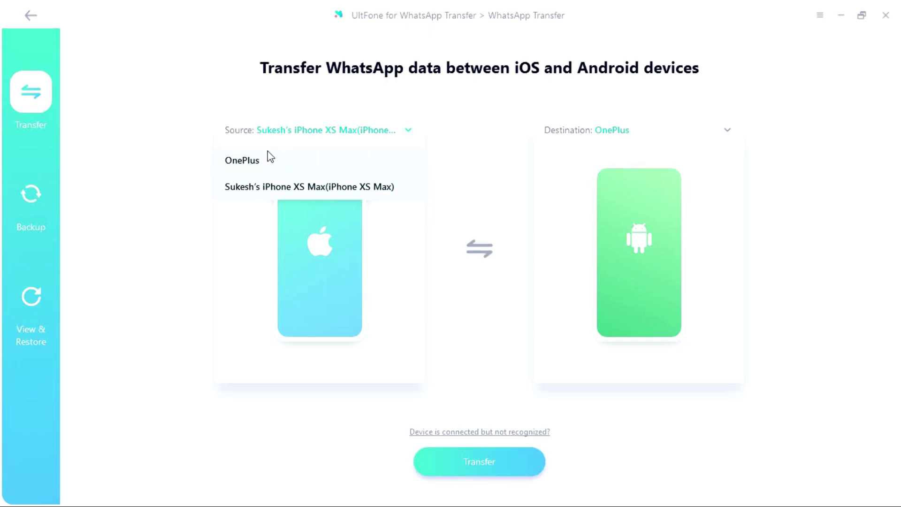
left_click(243, 162)
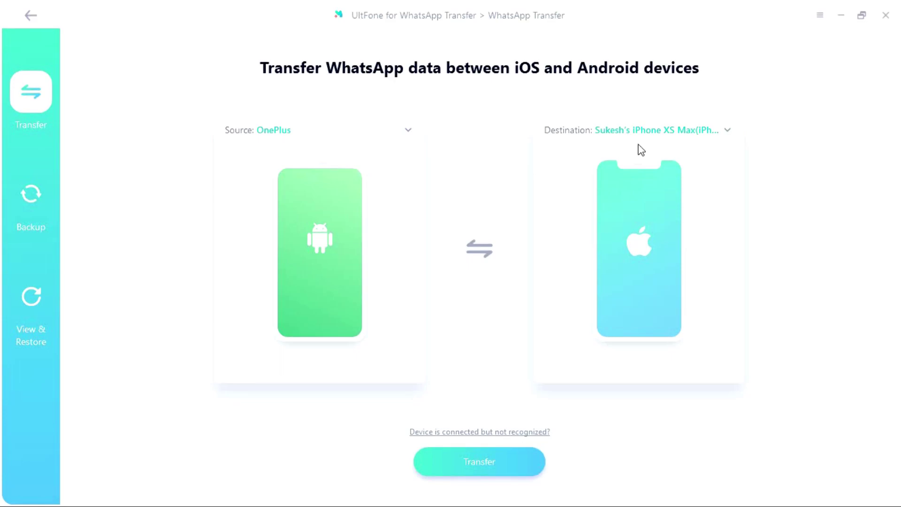
left_click(482, 460)
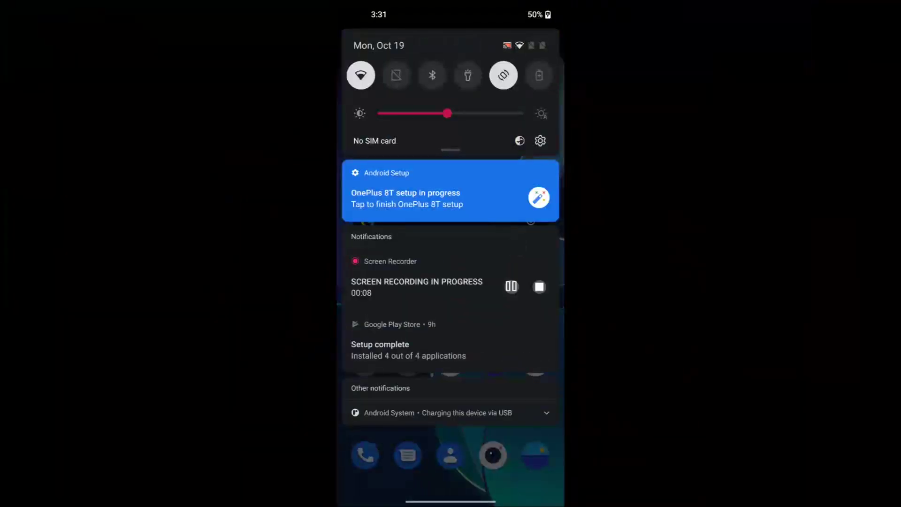
Step: Unlock developer options by tapping Build number repeatedly in About phone
left_click(540, 140)
scroll(451, 281, "down", 10)
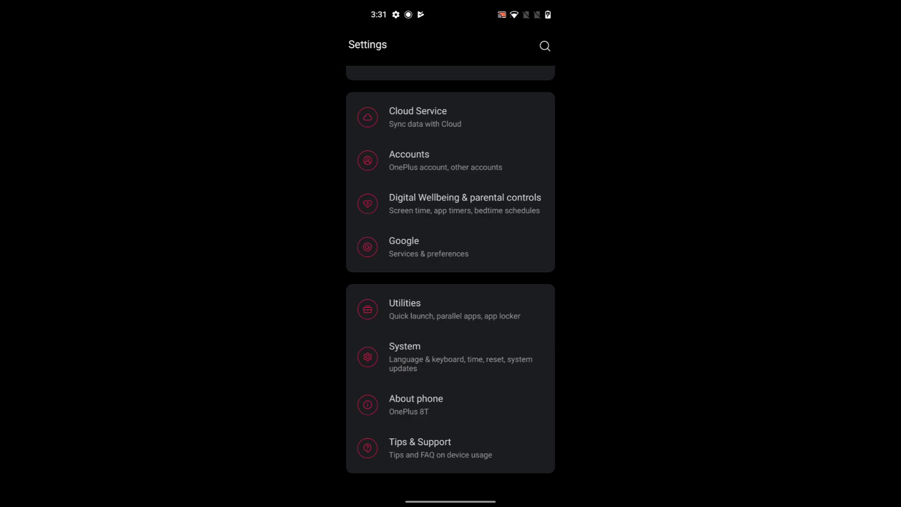
left_click(447, 408)
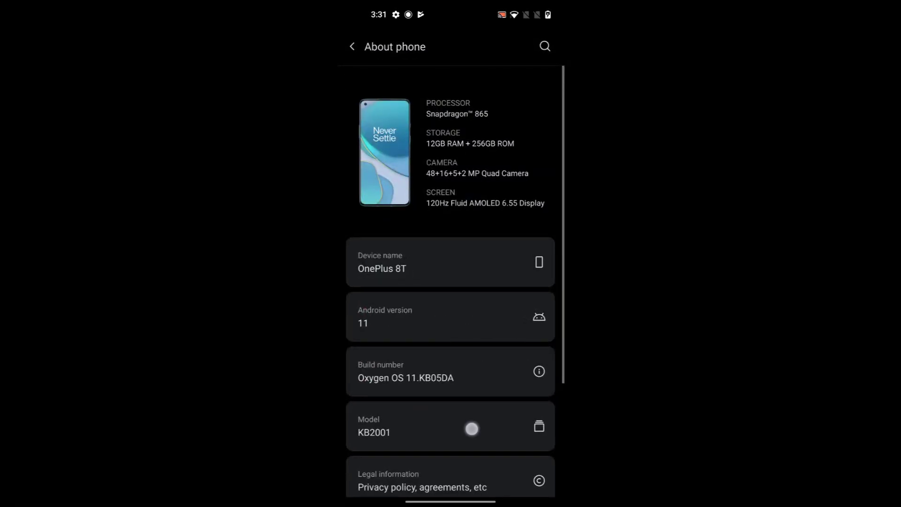
left_click_drag(469, 429, 464, 193)
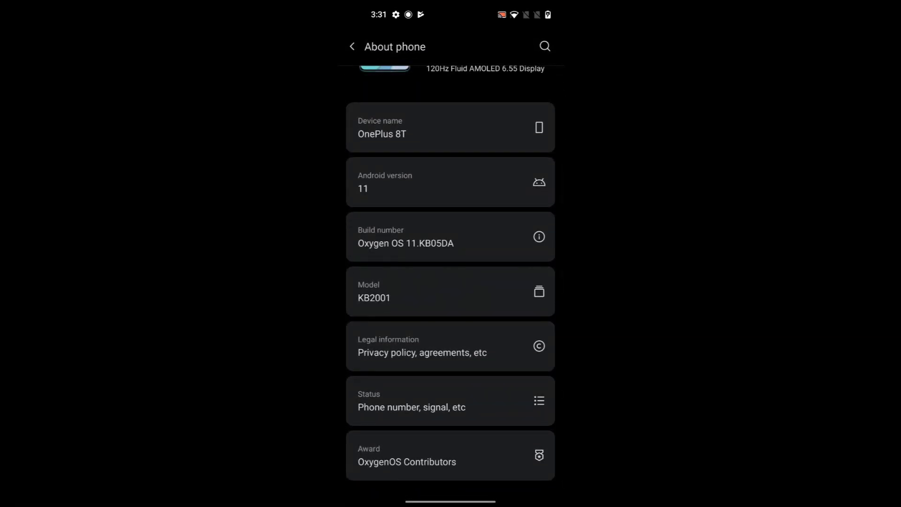
left_click(455, 242)
left_click(457, 242)
left_click(463, 243)
left_click(467, 244)
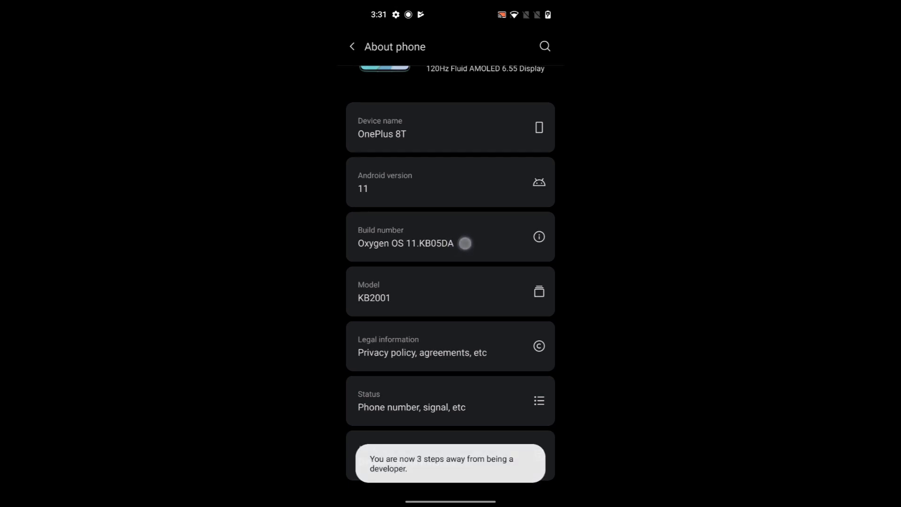
left_click(469, 245)
left_click(470, 247)
left_click(470, 247)
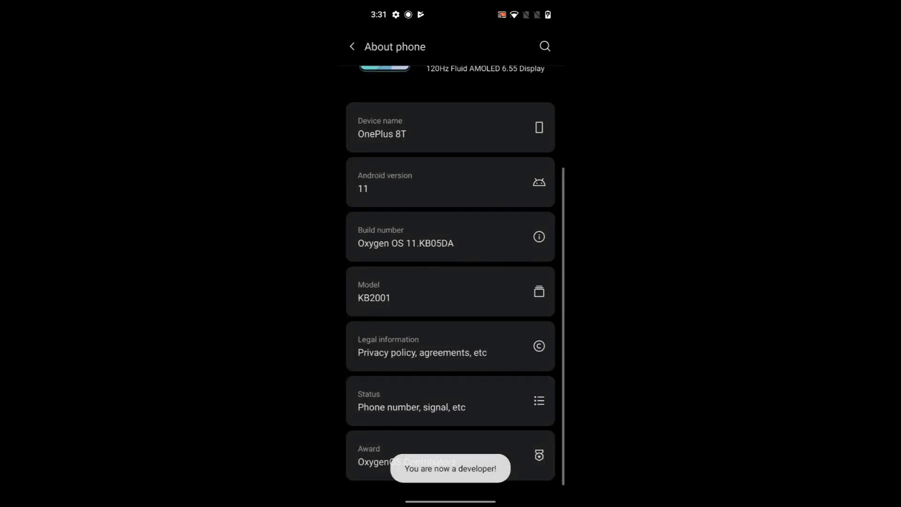
Step: Go to System > Developer options and switch the developer options toggle back on
left_click(352, 47)
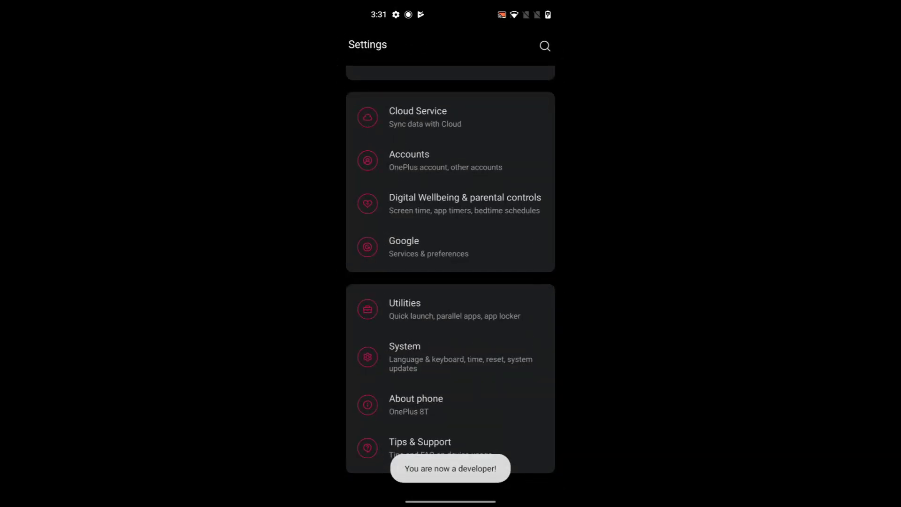
left_click_drag(477, 409, 477, 328)
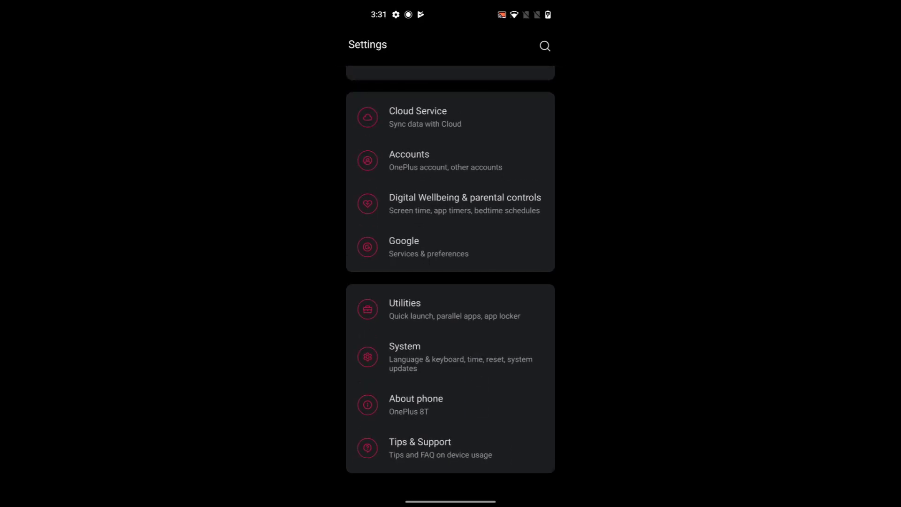
left_click(450, 357)
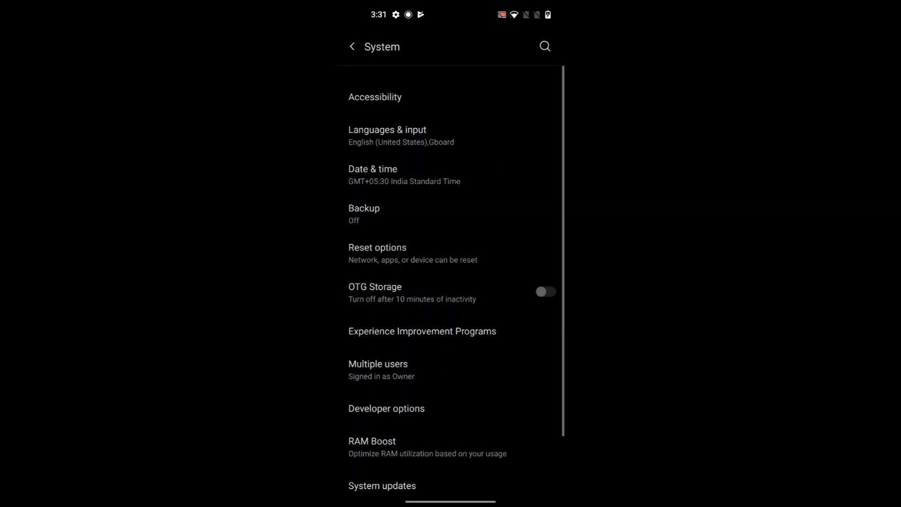
left_click(407, 419)
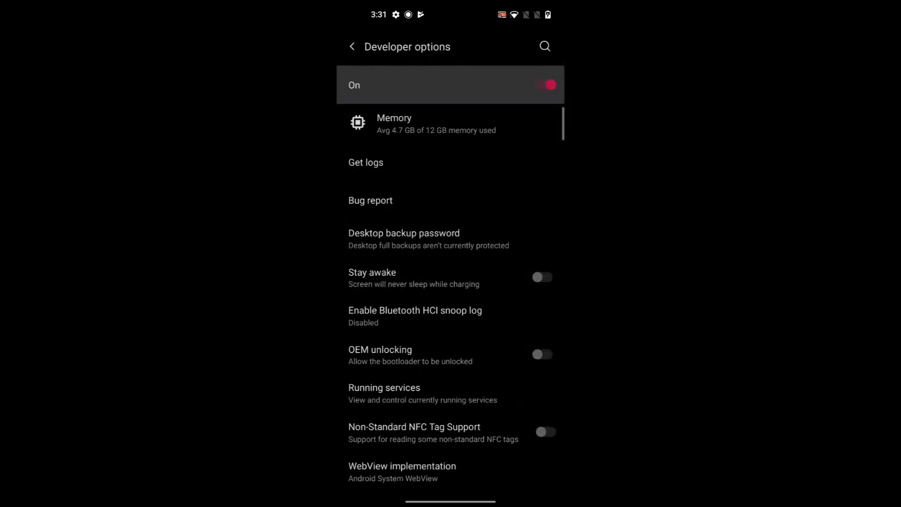
left_click(547, 84)
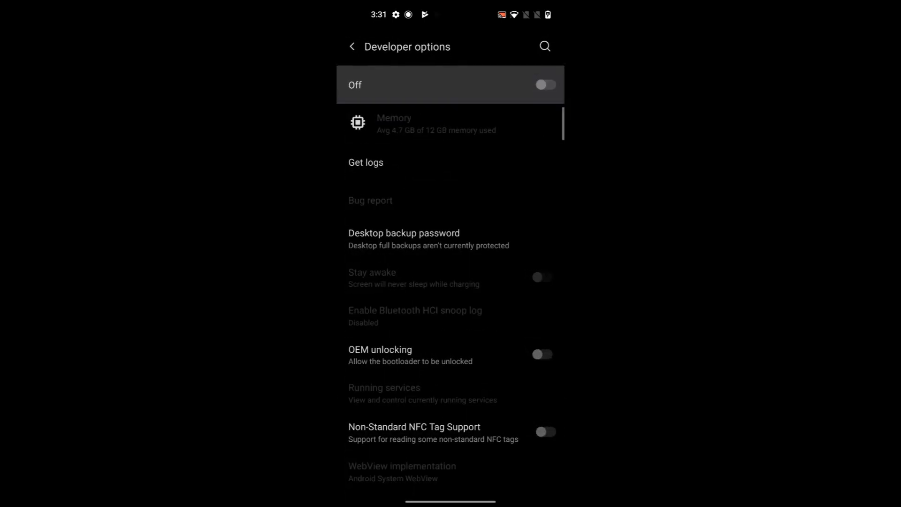
left_click(547, 85)
left_click(451, 282)
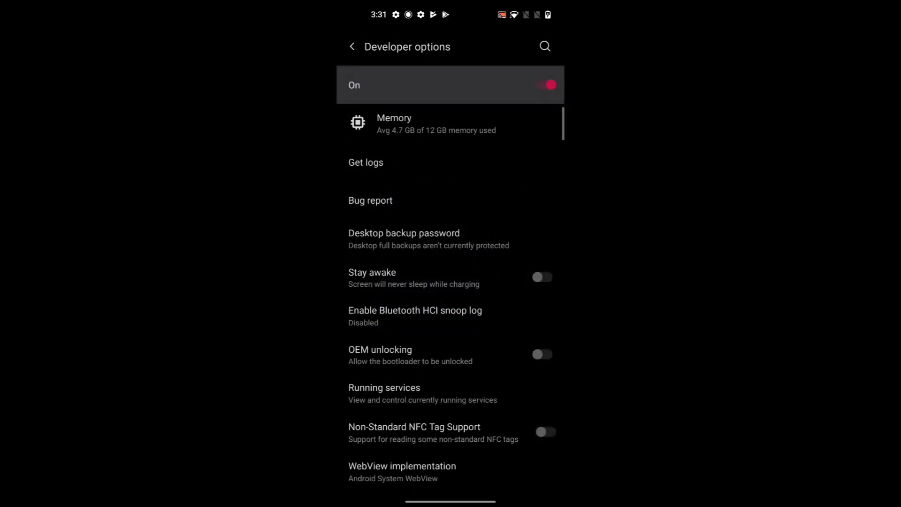
Step: Enable USB debugging, allow it, and check the USB debugging connected notification
scroll(451, 300, "down", 3)
scroll(451, 301, "down", 5)
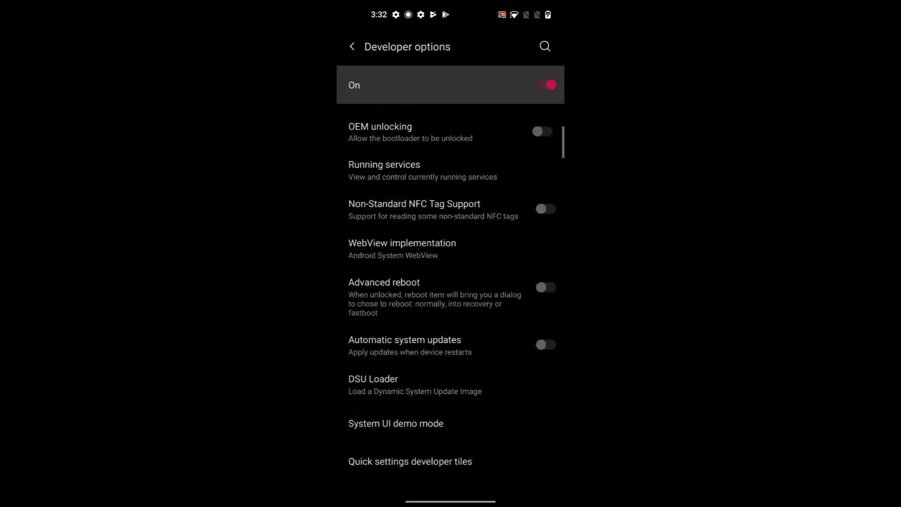
left_click(546, 358)
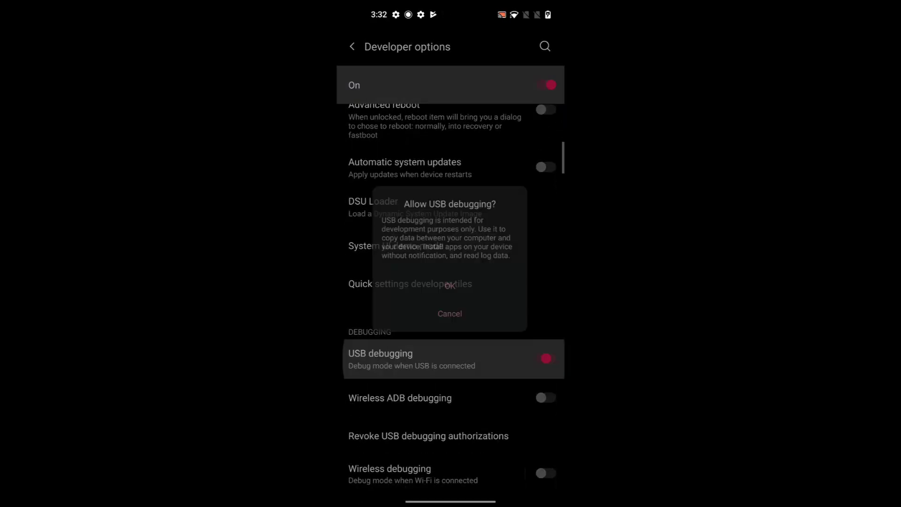
left_click(450, 287)
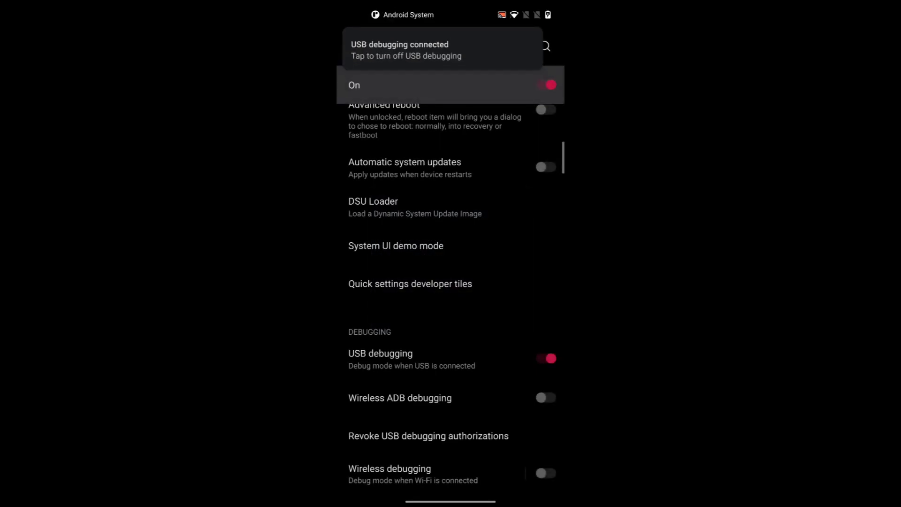
left_click_drag(451, 2, 451, 329)
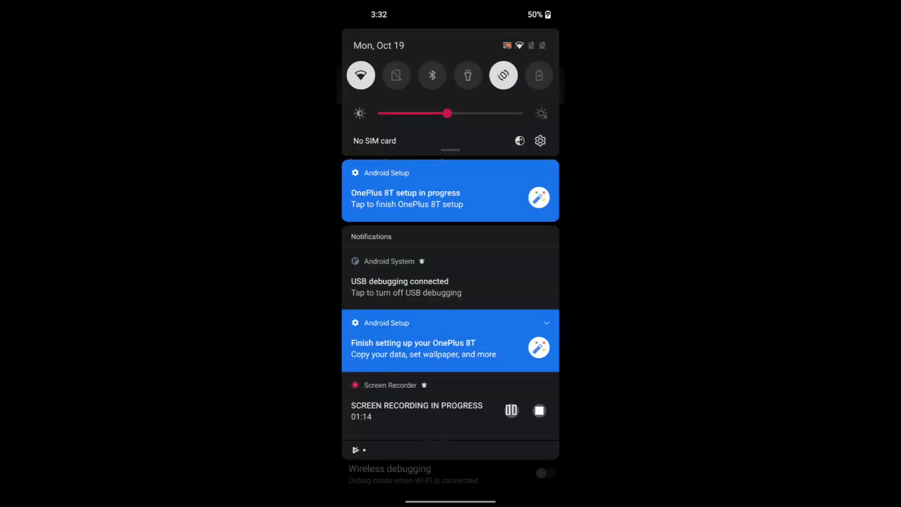
scroll(451, 329, "down", 3)
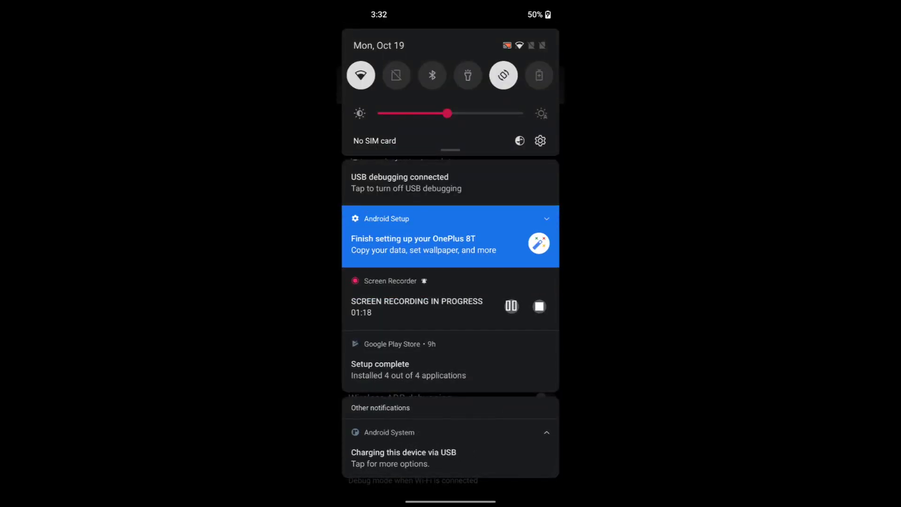
Step: Start the transfer and accept that the iPhone XS Max's WhatsApp data will be overwritten
left_click(404, 457)
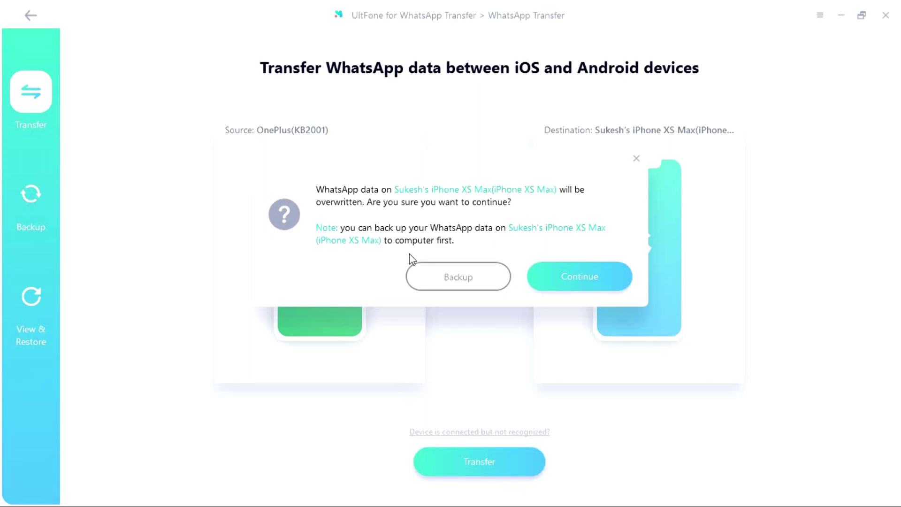
left_click(582, 278)
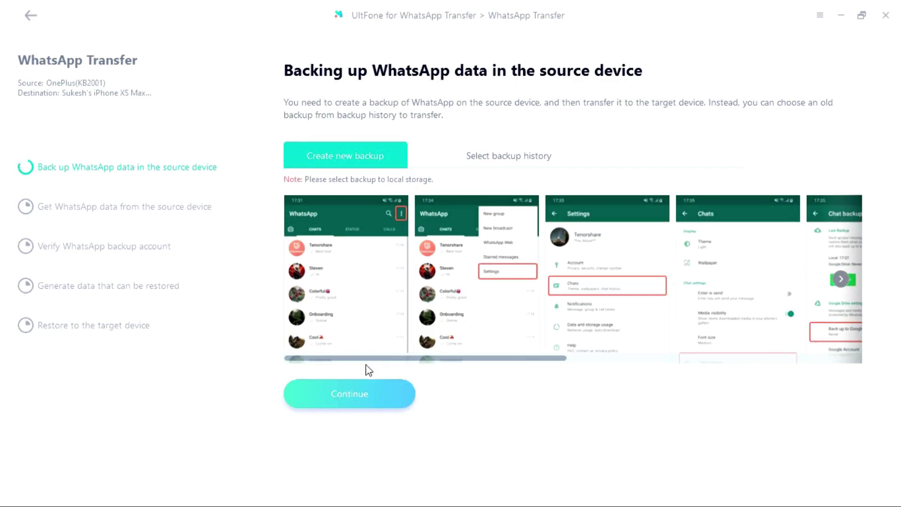
Step: Continue under Create new backup for the OnePlus WhatsApp data
left_click(361, 394)
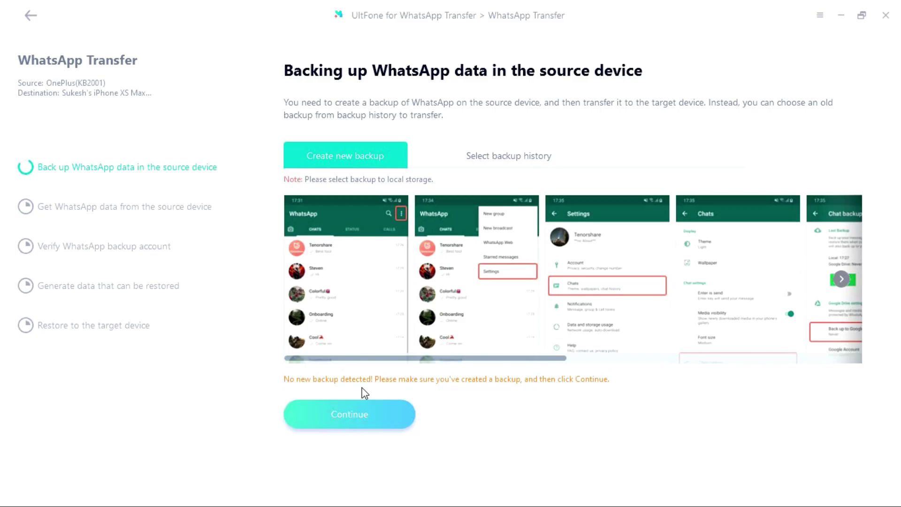
Step: From the backup history, select the iPhone XS Max as backup device and start backing it up
left_click(511, 157)
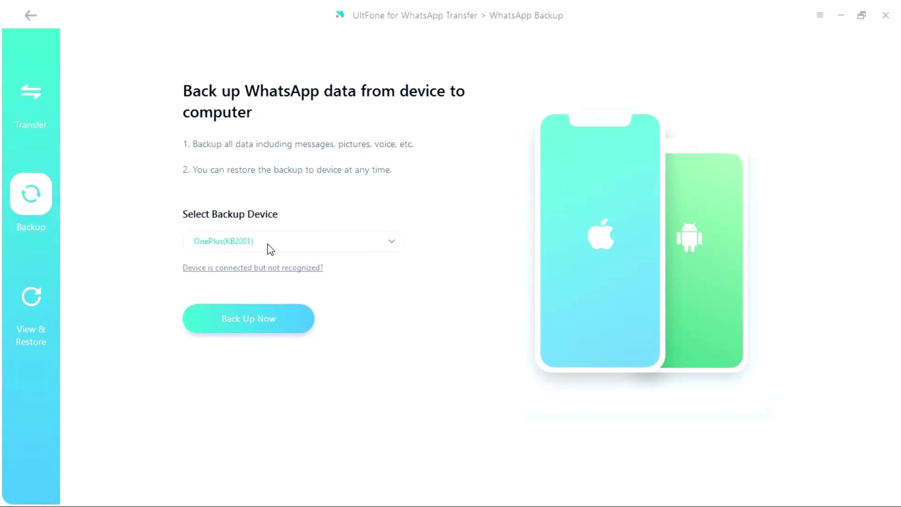
left_click(390, 242)
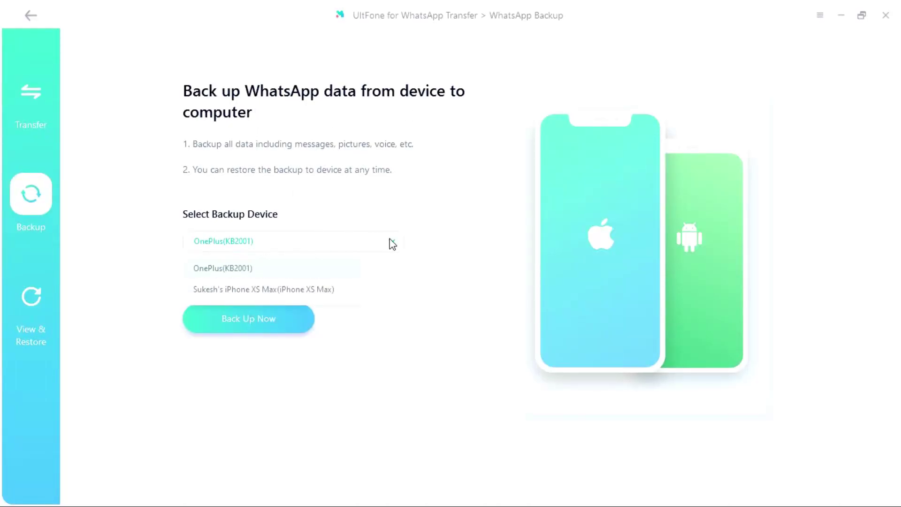
left_click(306, 290)
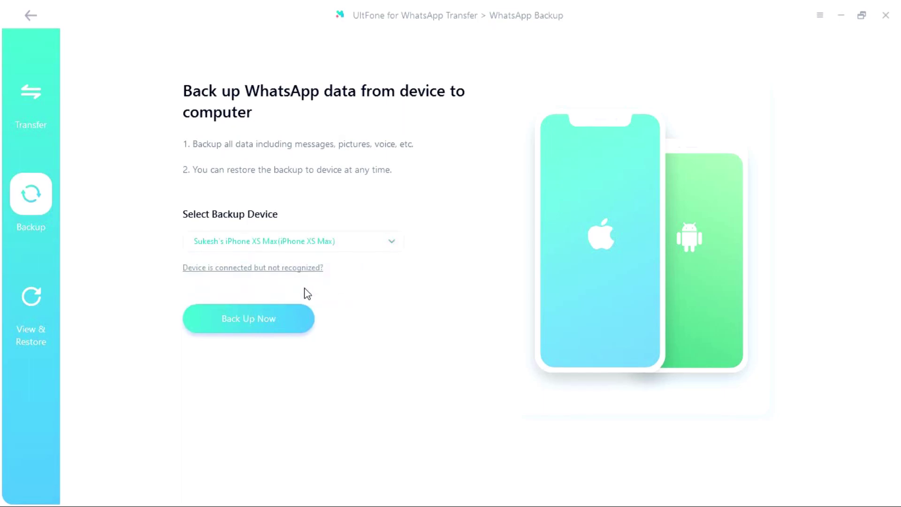
left_click(247, 323)
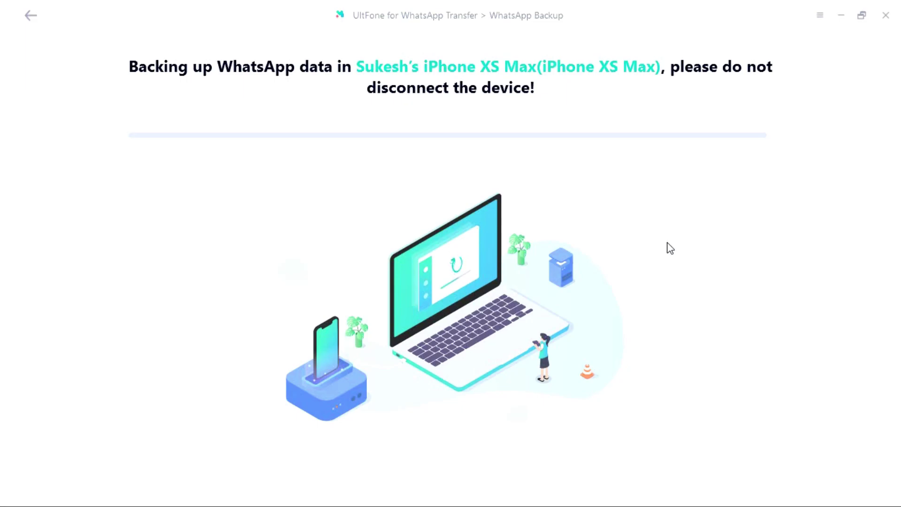
Step: Cancel the running iPhone XS Max backup and go to View & Restore
left_click(31, 16)
left_click(566, 253)
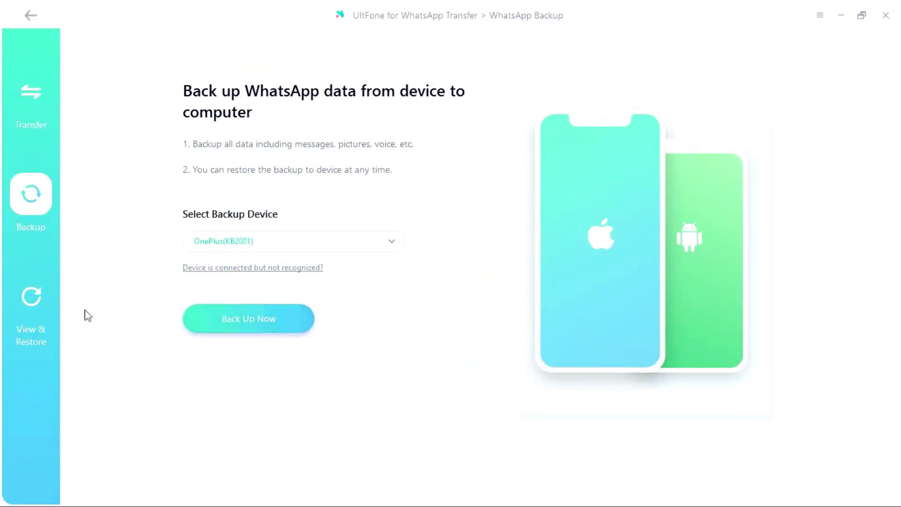
left_click(32, 305)
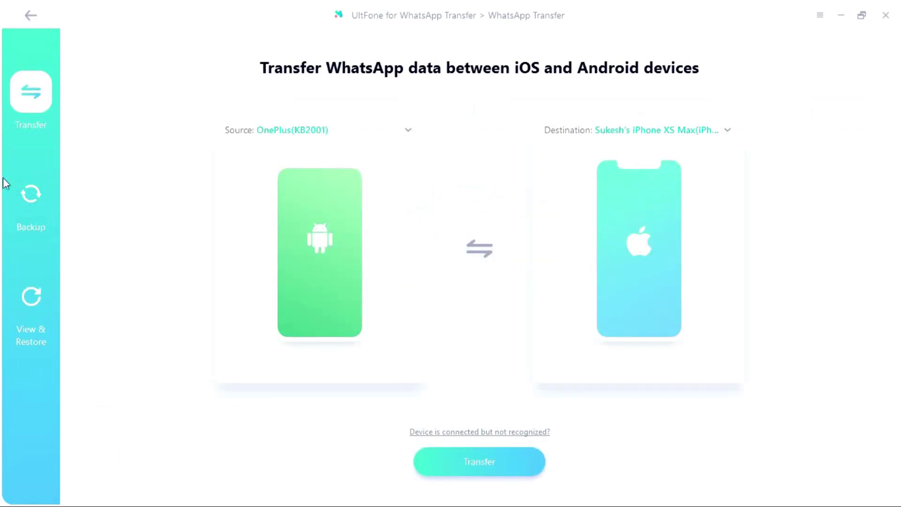
Step: On the Backup page, pick the OnePlus as backup device, start a backup, then return to View & Restore
left_click(29, 206)
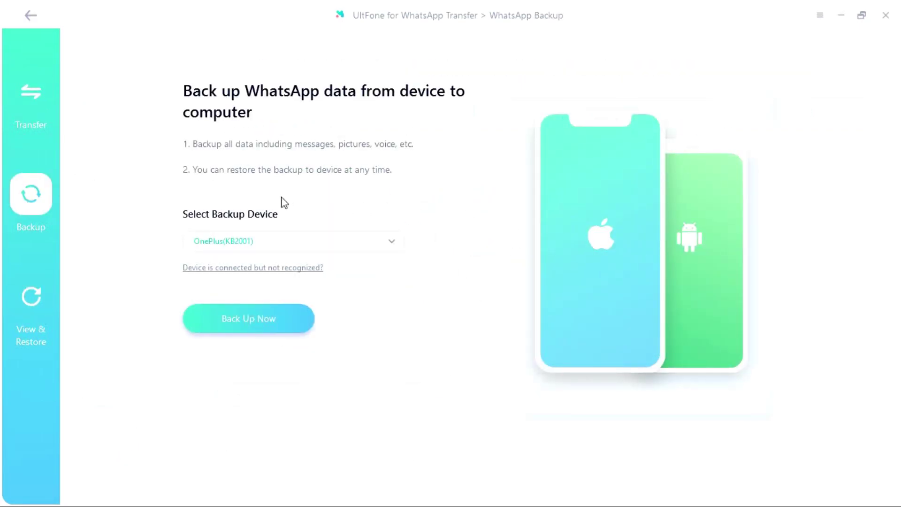
left_click(394, 245)
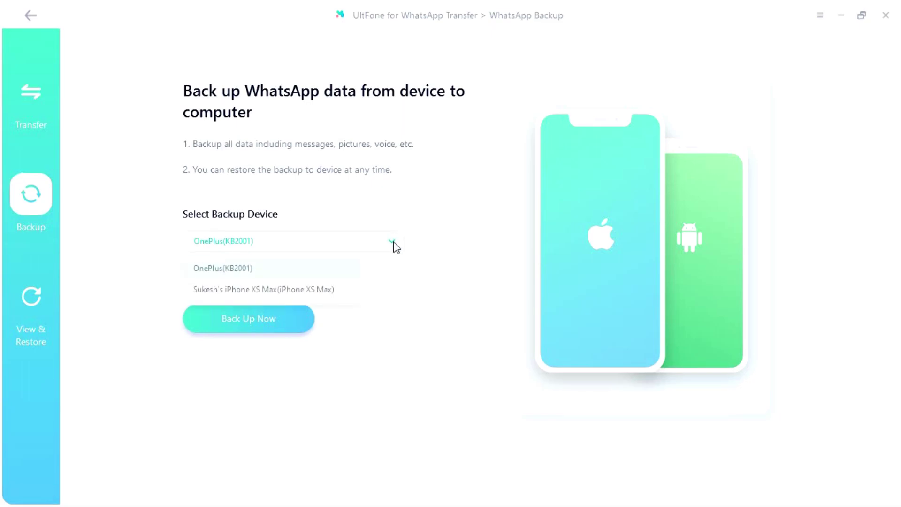
left_click(280, 275)
left_click(244, 324)
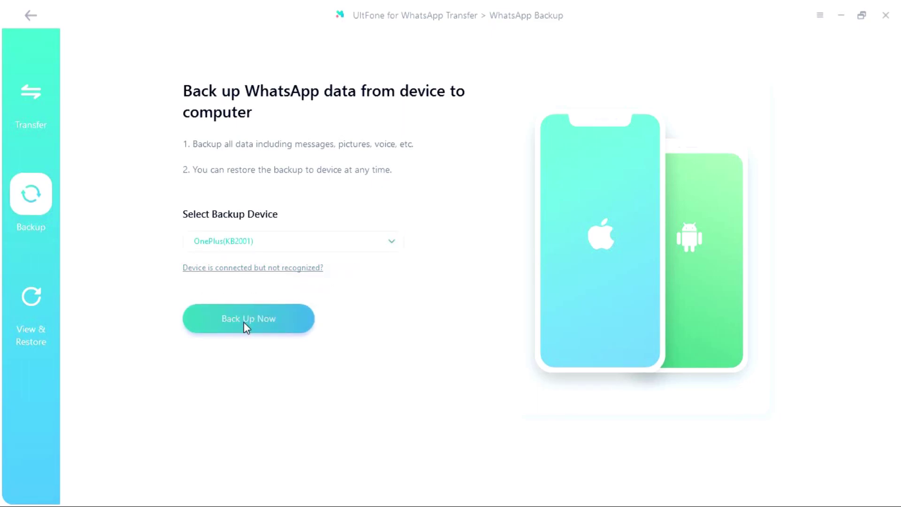
left_click(35, 297)
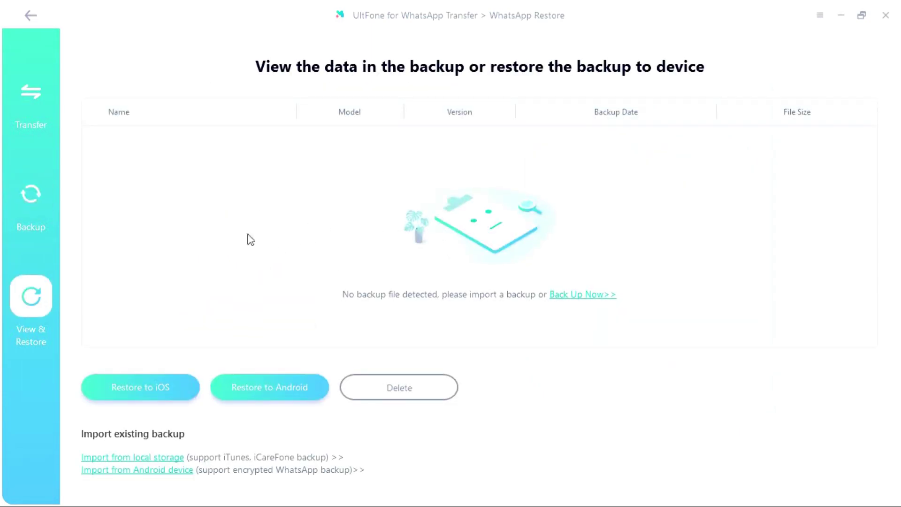
Step: Choose WhatsApp Business for transfer from the OnePlus to the iPhone XS Max
left_click(21, 91)
left_click(32, 18)
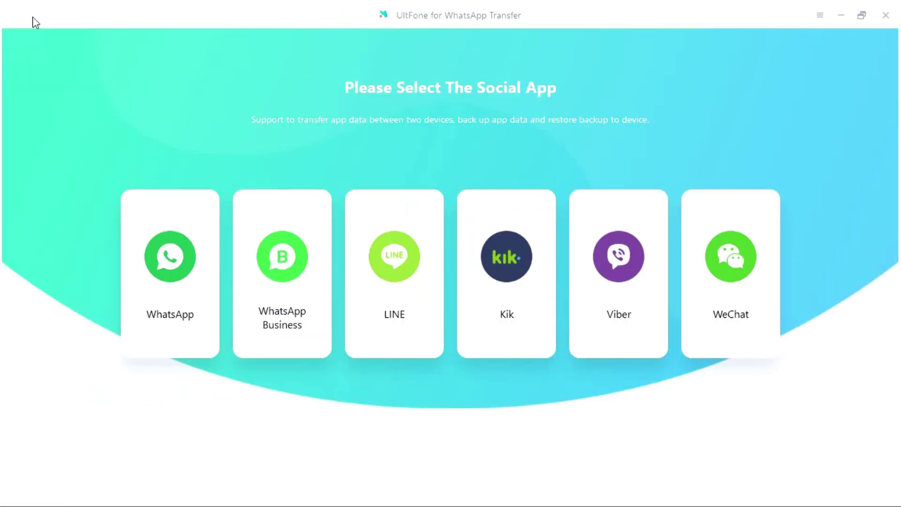
left_click(273, 248)
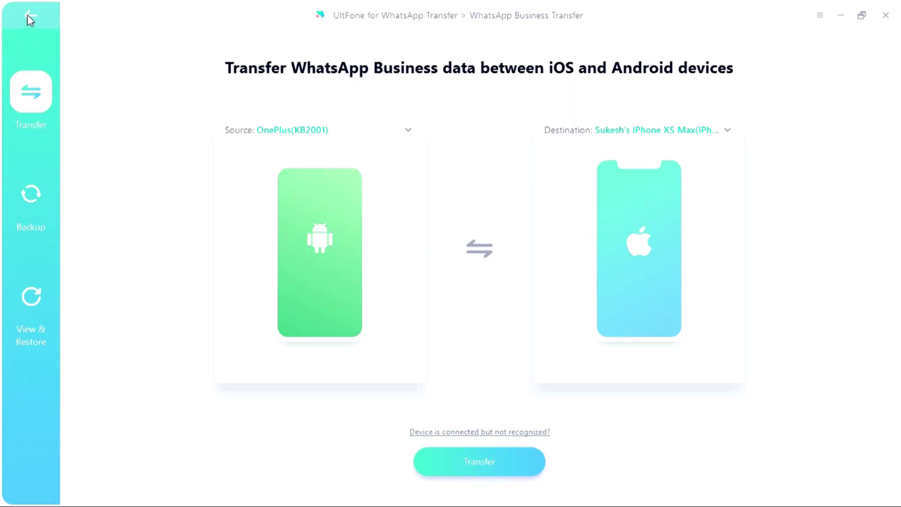